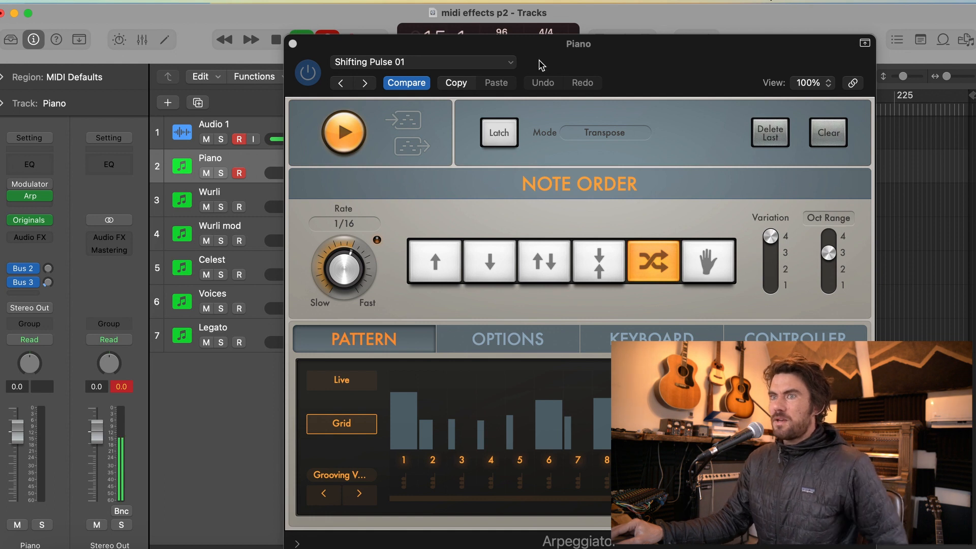
Look through the Arpeggiator presets on the Piano track and close the plug-in window.
left_click(459, 69)
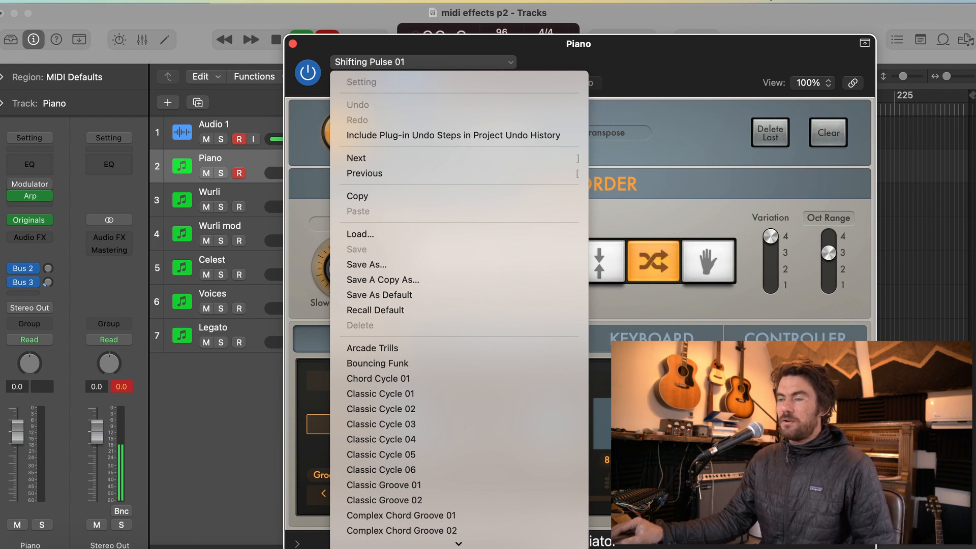
left_click(664, 129)
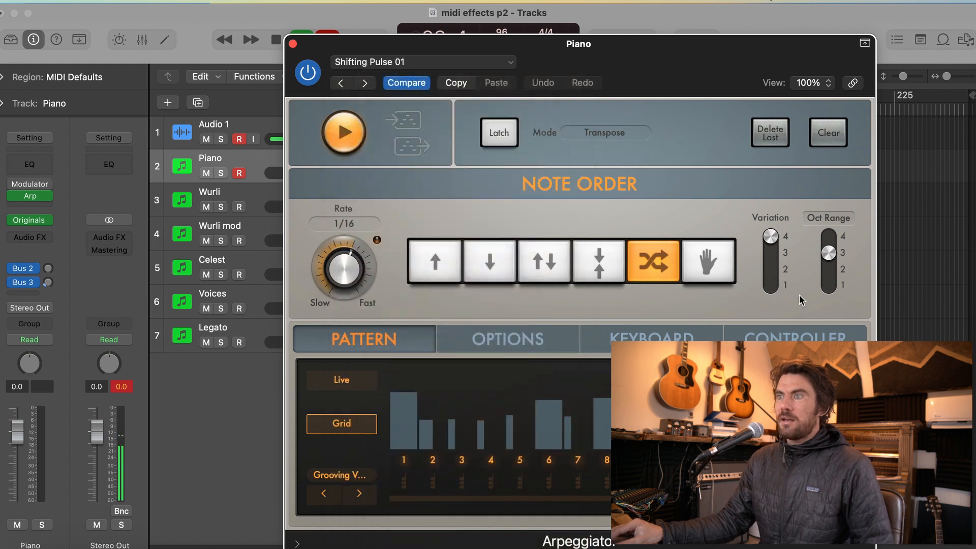
left_click_drag(635, 64, 683, 98)
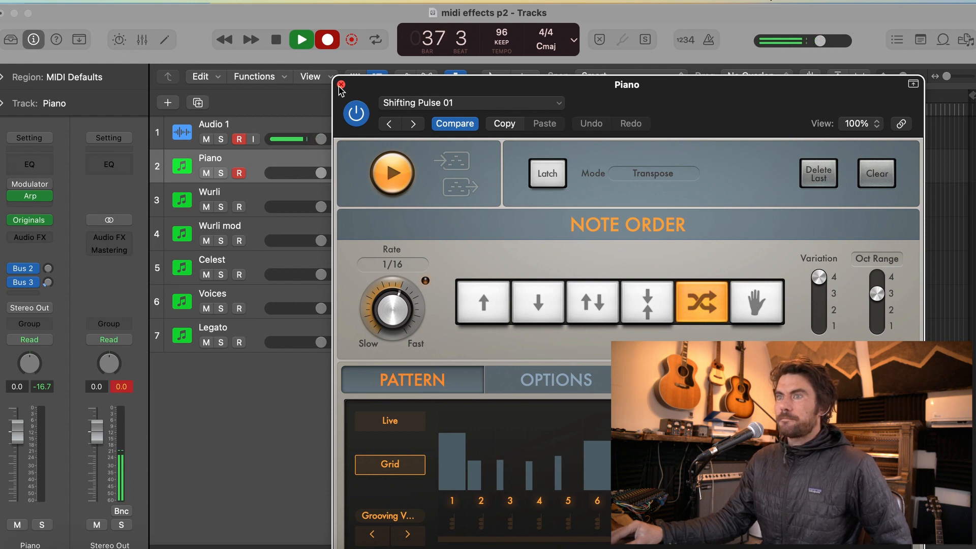
left_click(342, 84)
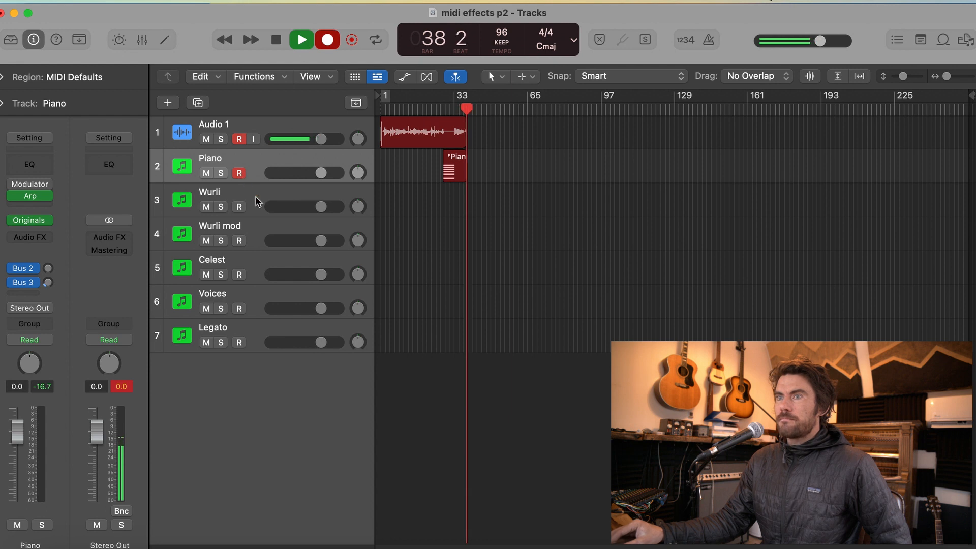
Record-enable the Wurli track instead of Piano and take a look at its DecentSampler instrument.
left_click(254, 199)
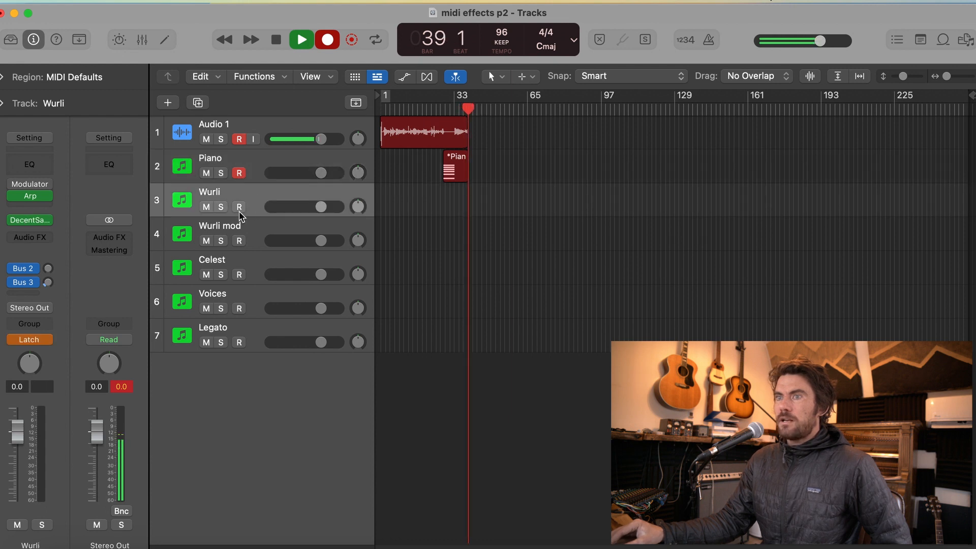
left_click(239, 207)
left_click(240, 173)
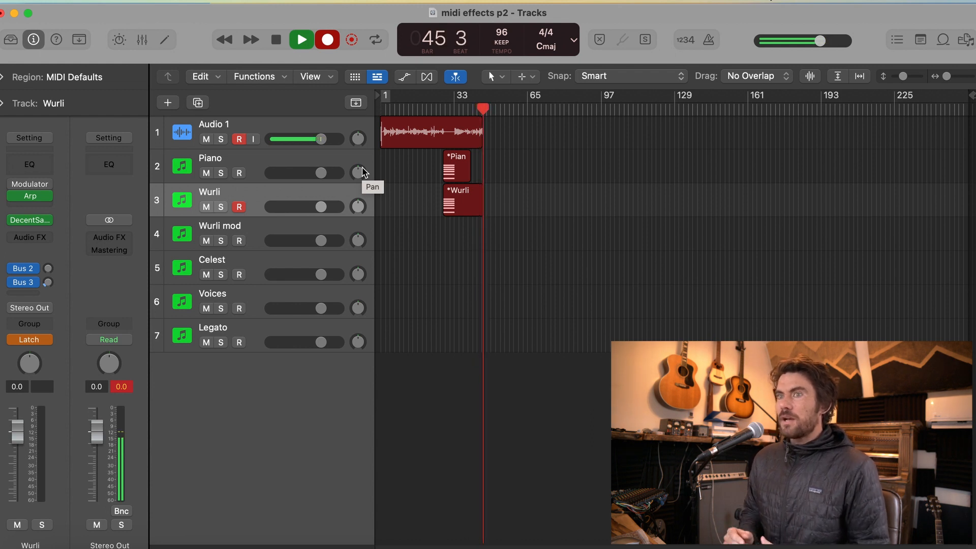
left_click(30, 220)
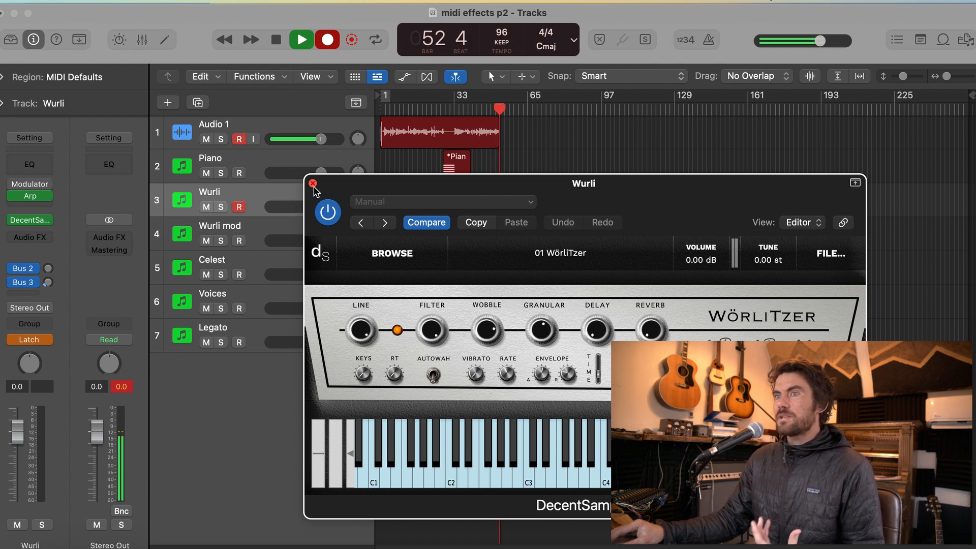
left_click(313, 185)
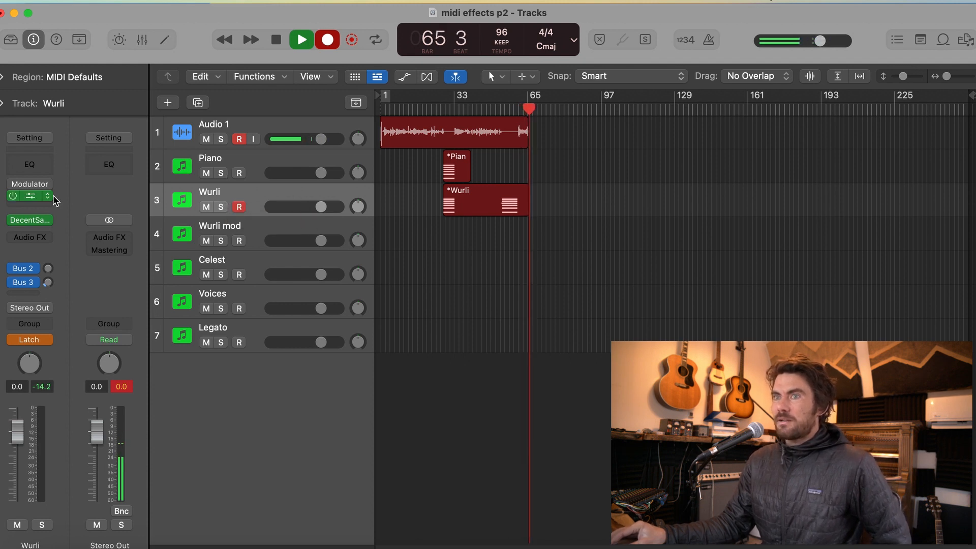
Select the Wurli mod track and record-enable it in place of Wurli.
left_click(236, 229)
left_click(239, 241)
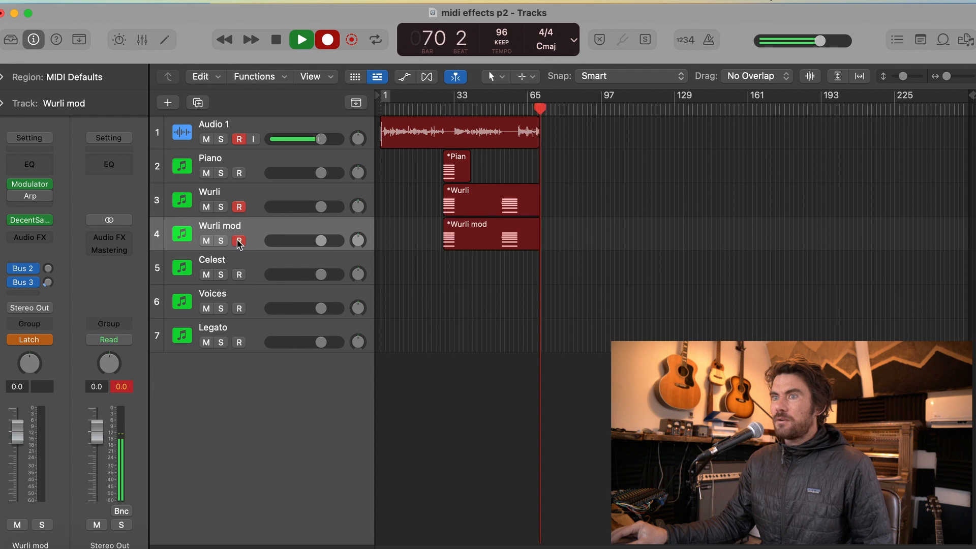
left_click(240, 208)
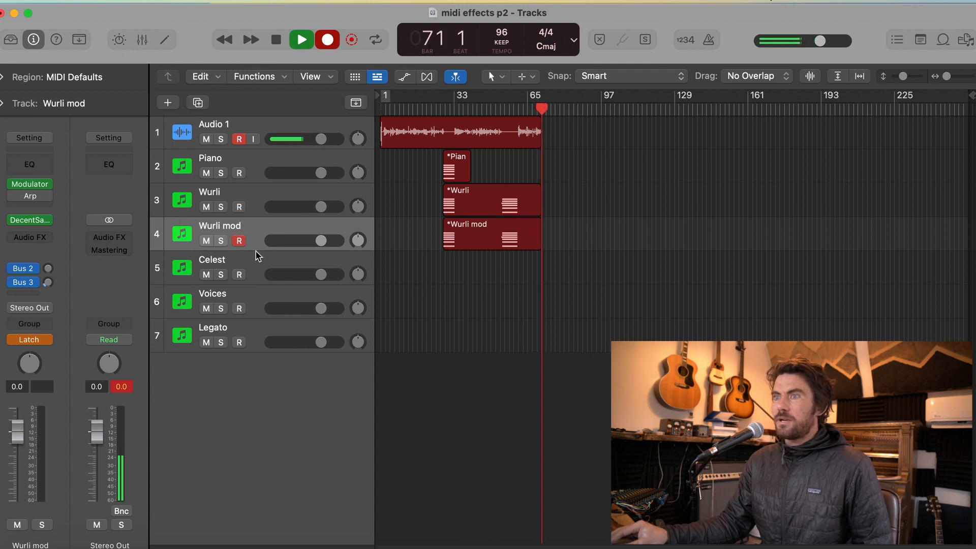
Examine the Modulator's settings and presets and the DecentSampler instrument on the Wurli mod track, closing both plug-in windows.
mouse_move(34, 187)
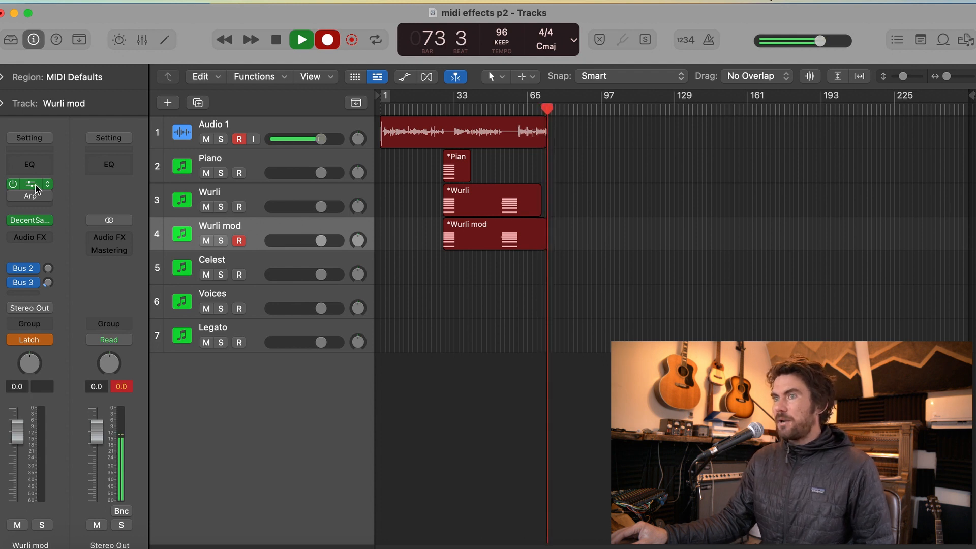
left_click(35, 187)
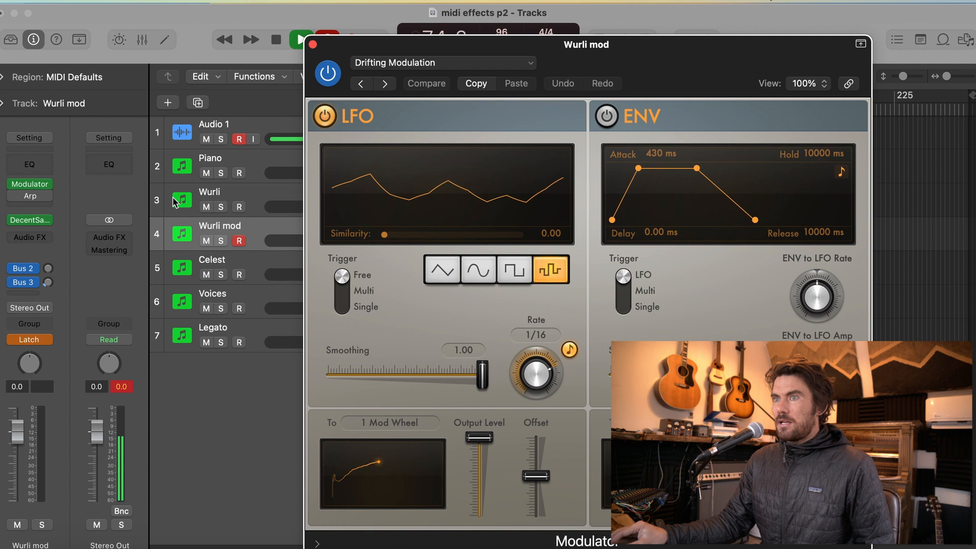
left_click(425, 67)
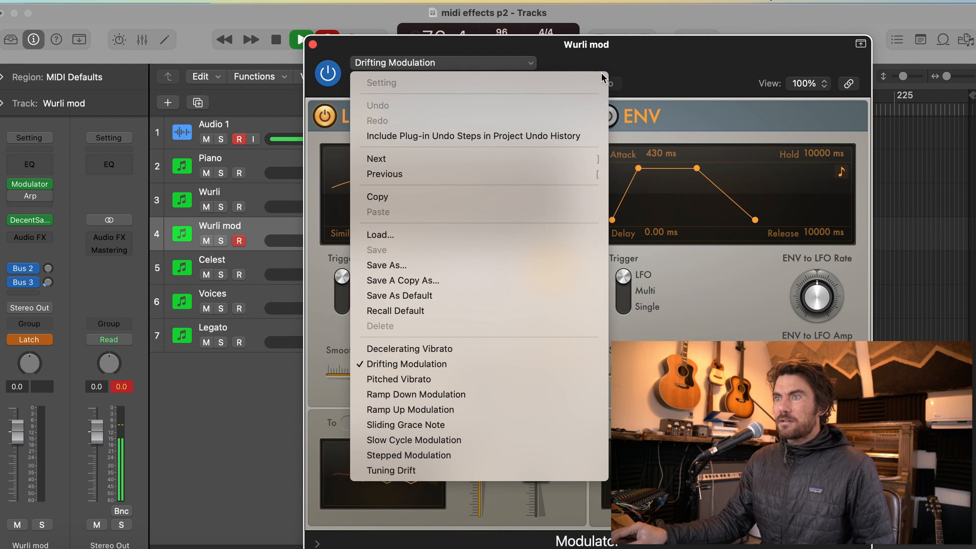
left_click(656, 70)
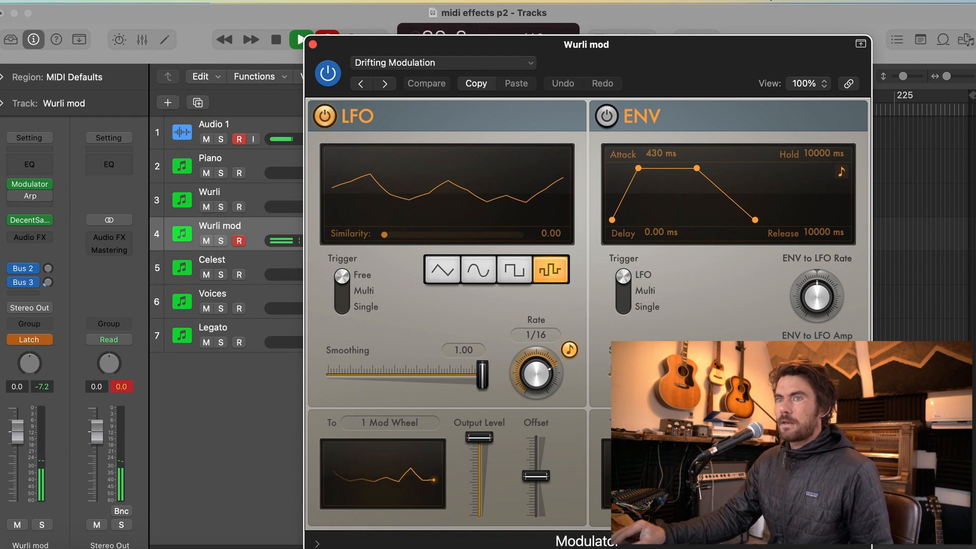
left_click(30, 220)
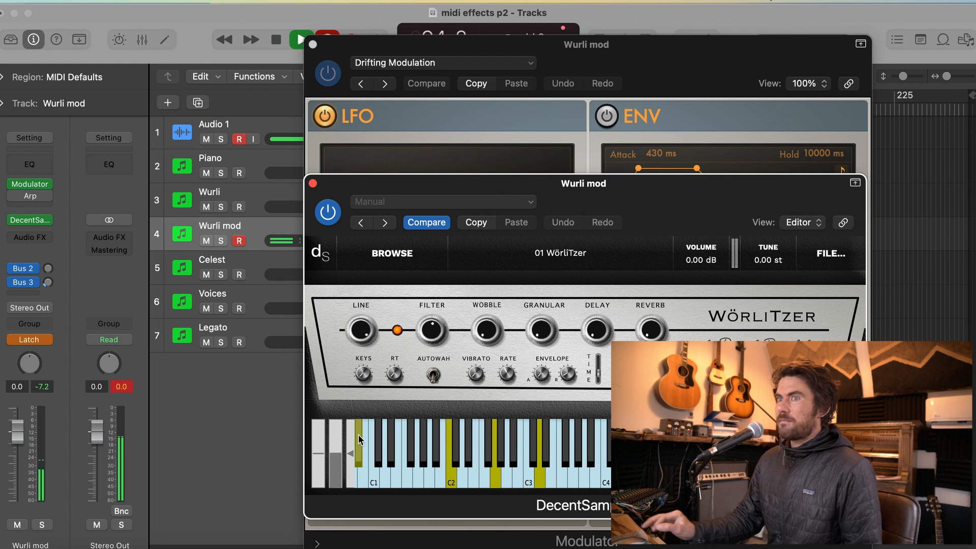
left_click(313, 183)
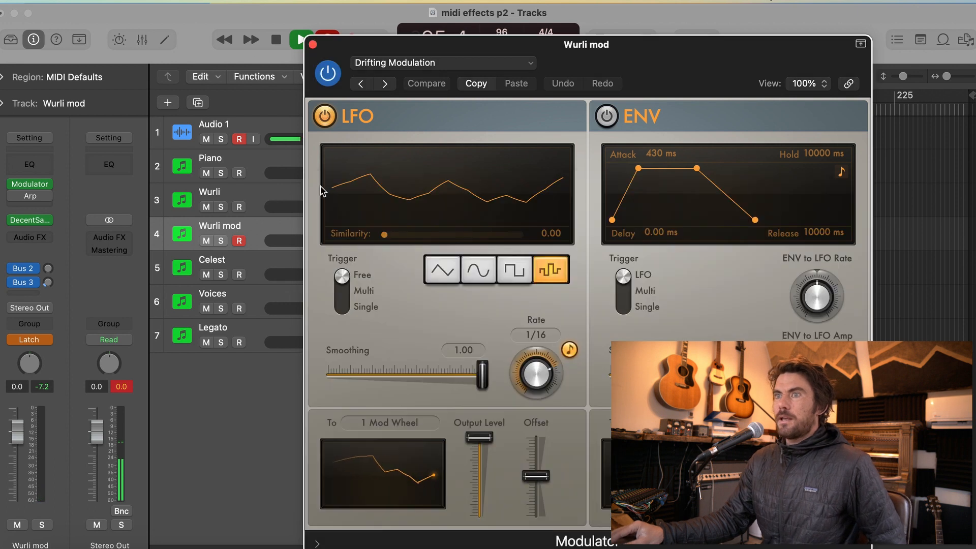
key("super+w")
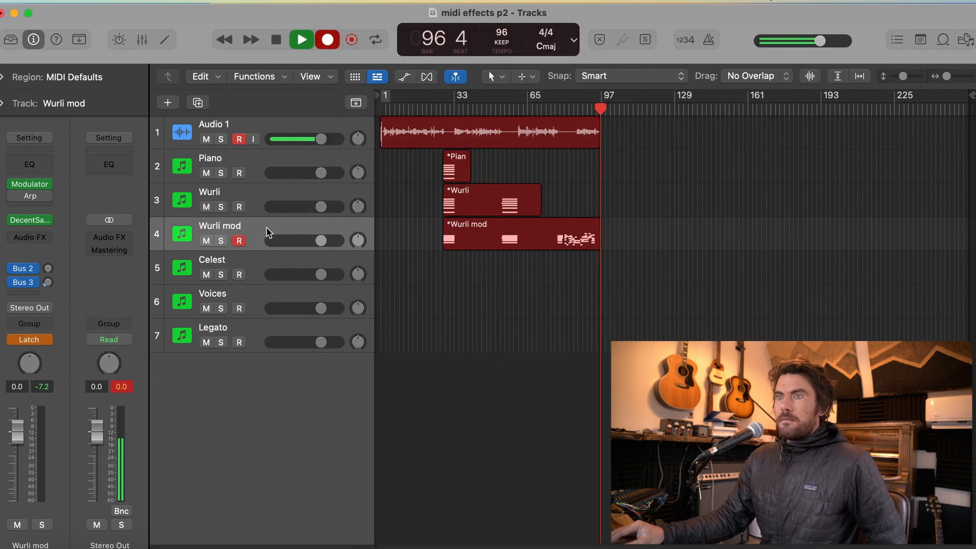
Select the Celest track and record-enable it in place of Wurli mod.
left_click(252, 261)
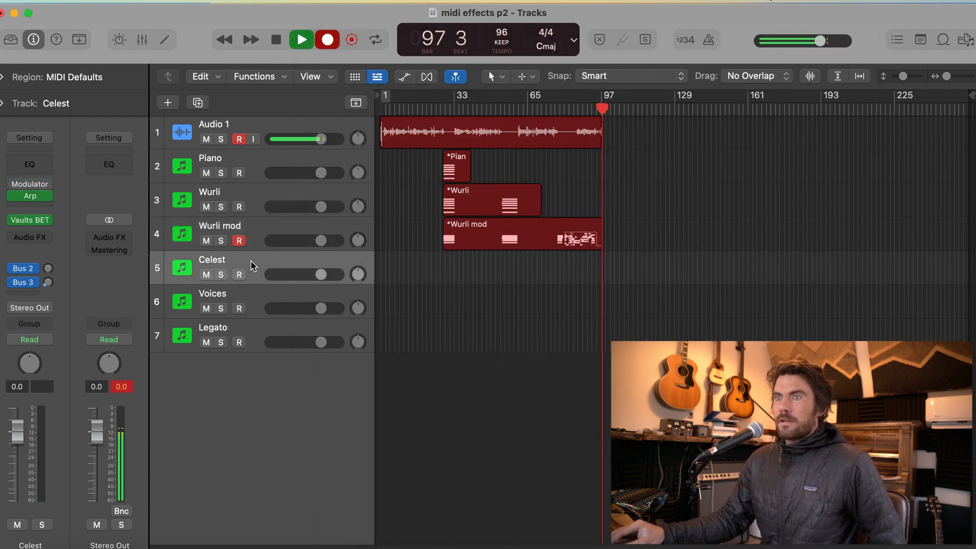
left_click(240, 275)
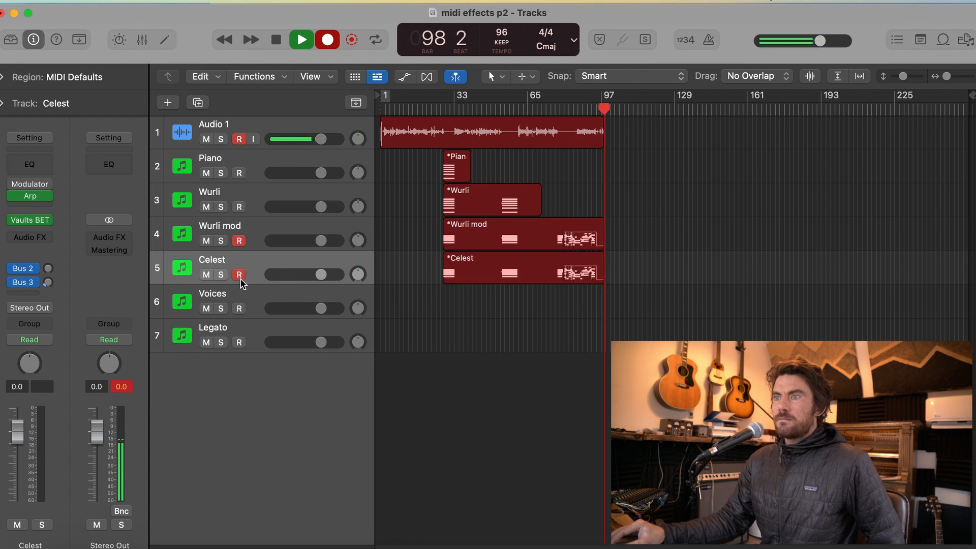
left_click(239, 240)
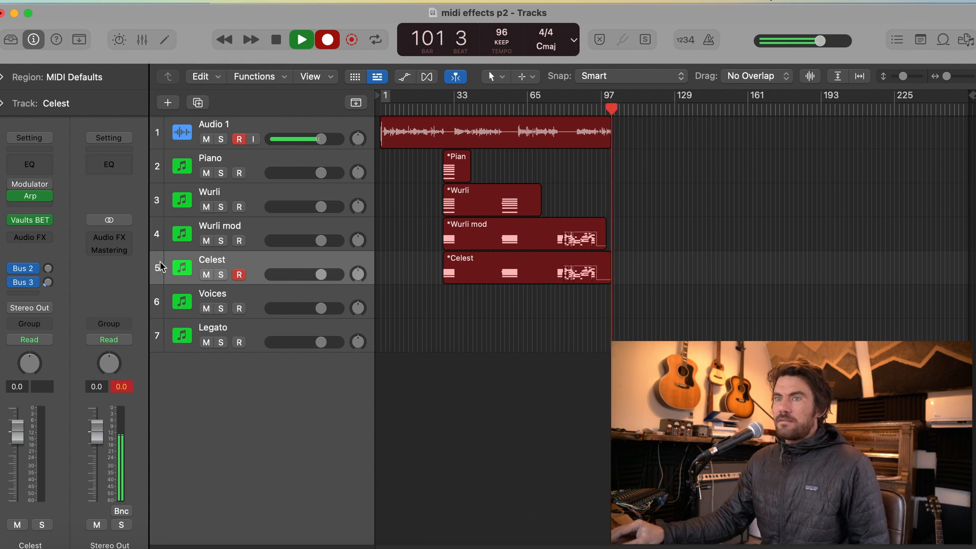
Raise the Bus 2 and Bus 3 send levels on the Celest channel strip.
left_click(45, 284)
left_click_drag(45, 283, 45, 251)
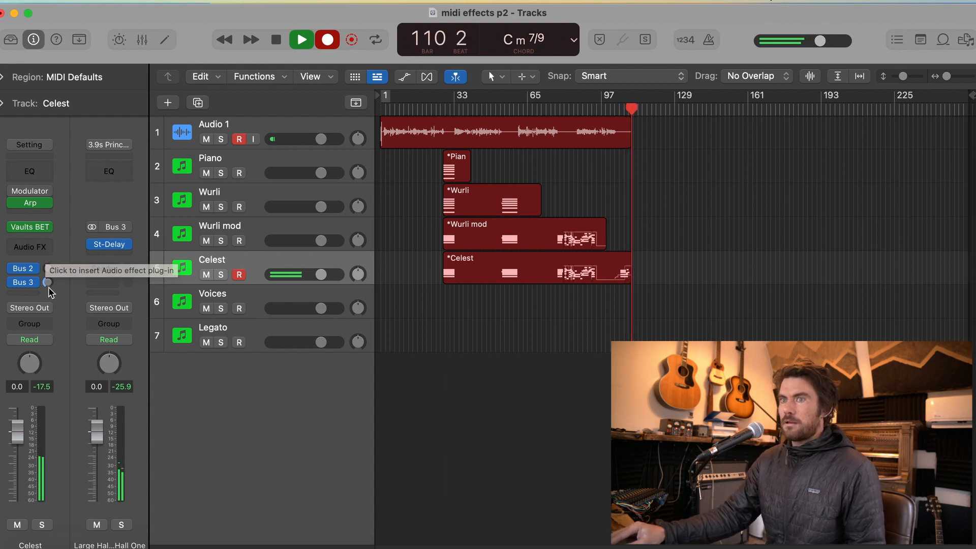
left_click_drag(46, 285, 33, 206)
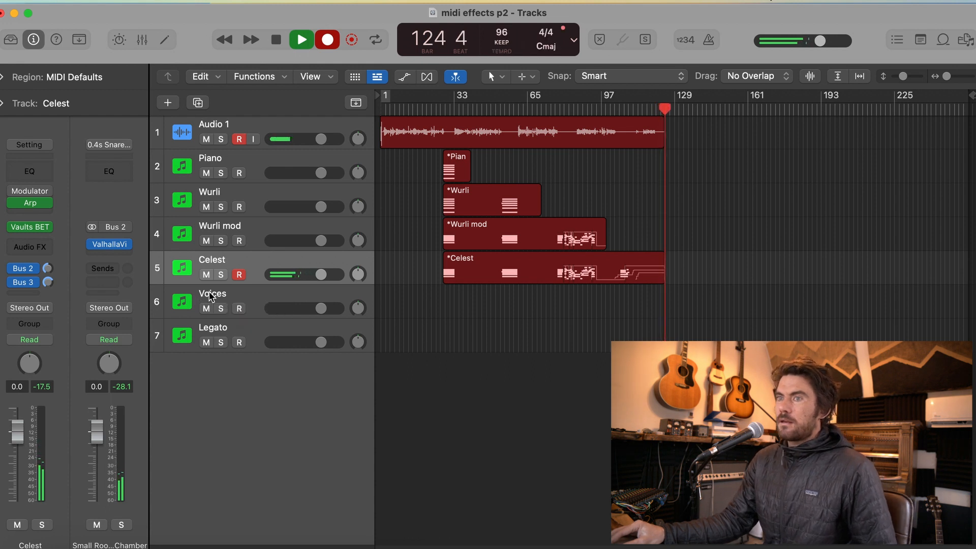
Select the Voices track and record-enable it in place of Celest.
left_click(242, 309)
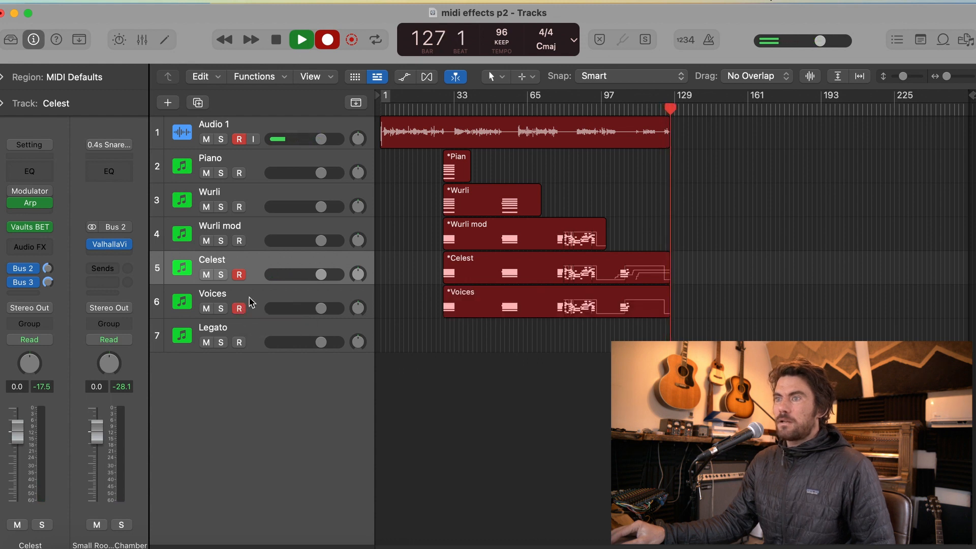
left_click(249, 297)
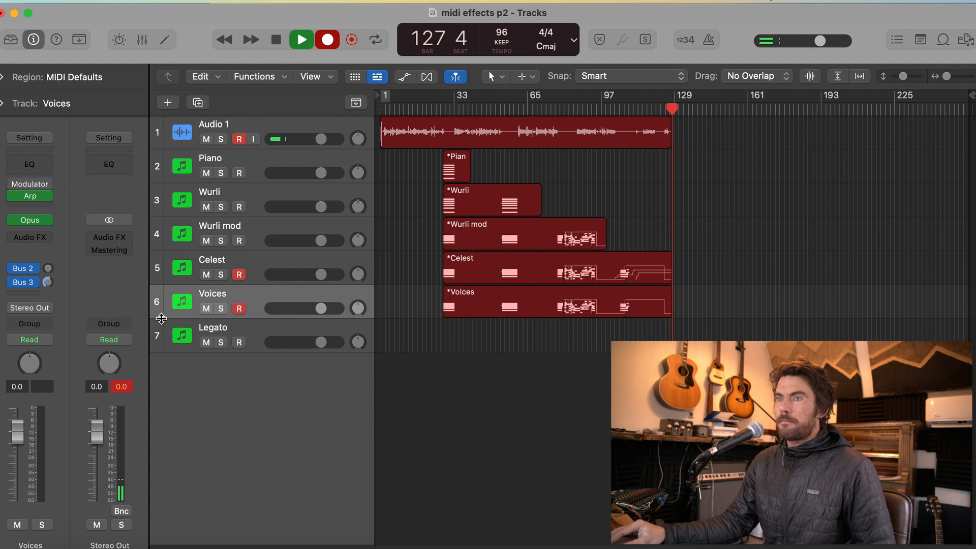
left_click(239, 275)
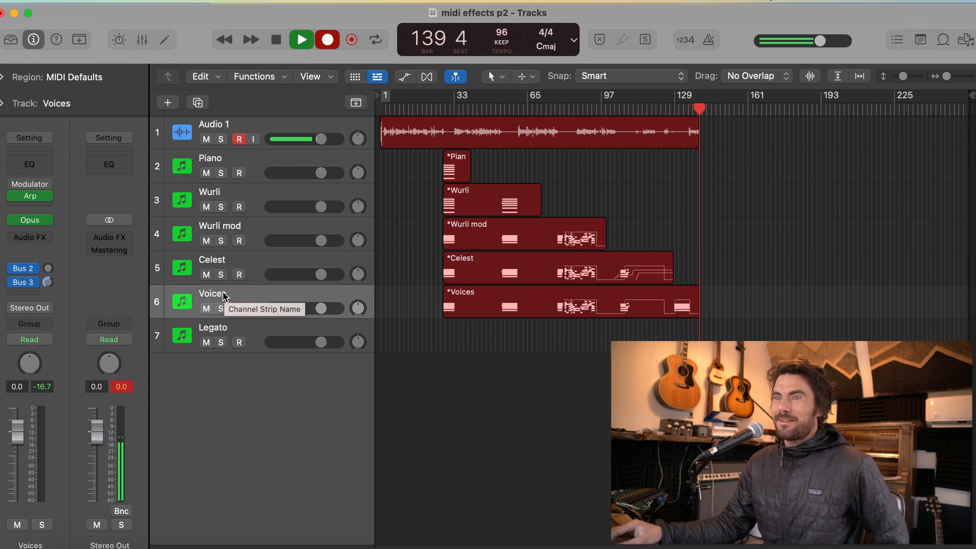
Record-enable the Celest, Wurli mod, Wurli, Piano and Legato tracks alongside Voices so all six play layered.
left_click(239, 309)
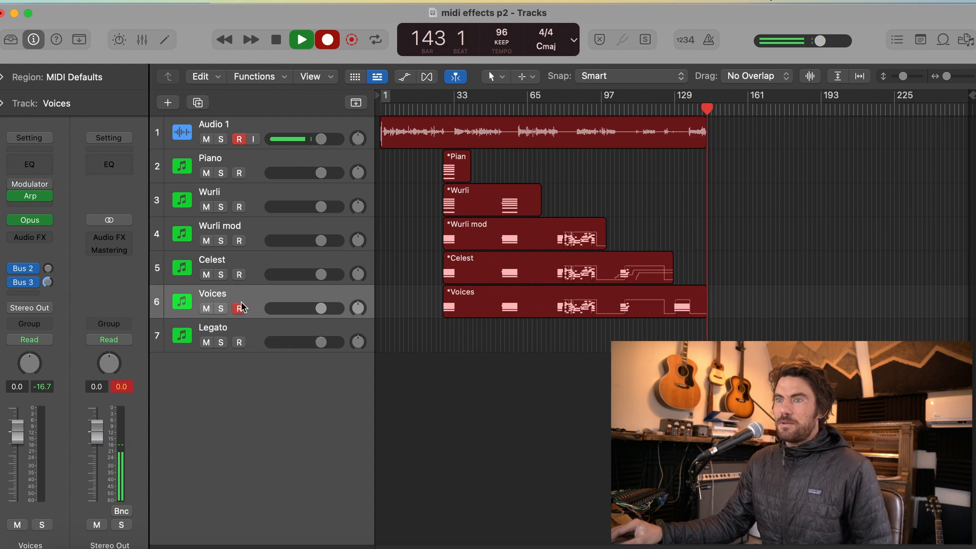
left_click(242, 278)
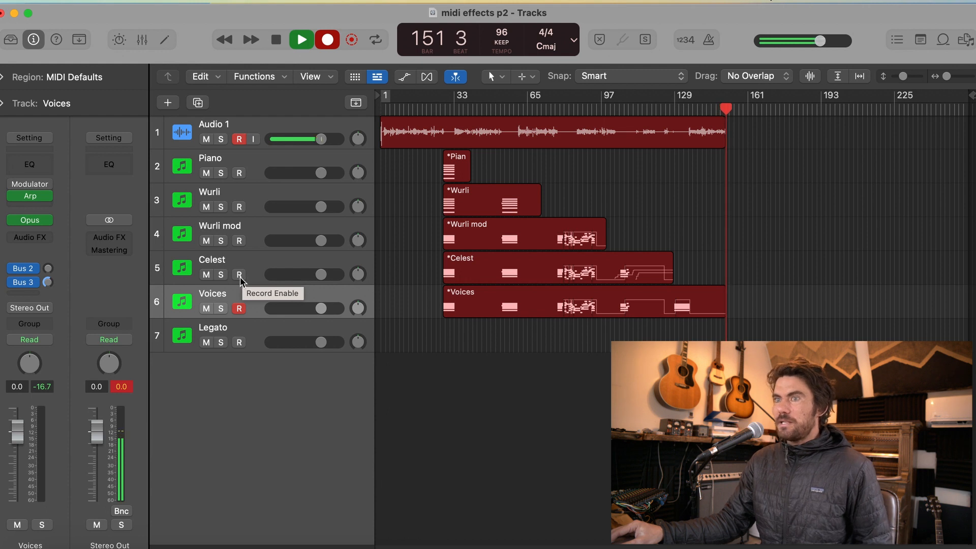
left_click(239, 240)
left_click(239, 207)
left_click(240, 173)
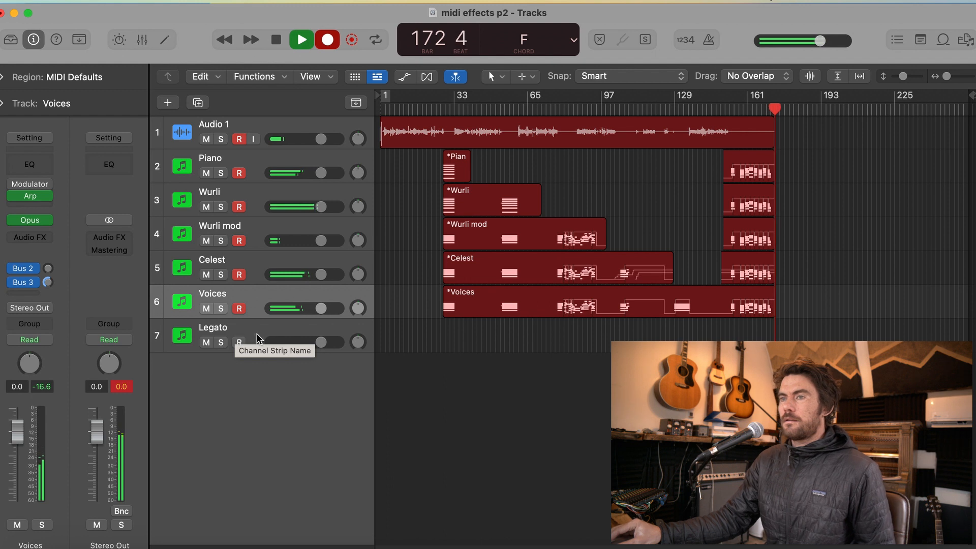
left_click(239, 342)
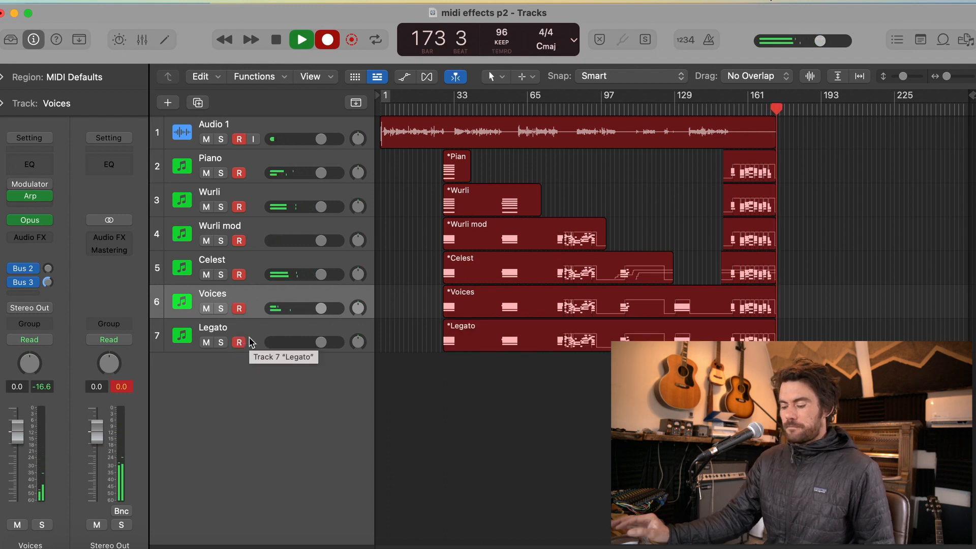